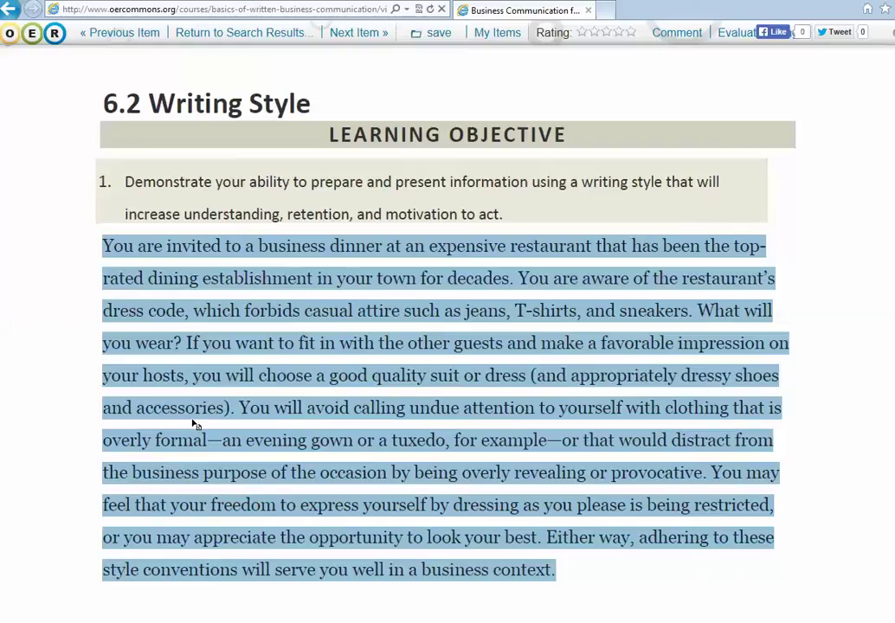
Copy the business dinner paragraph below the 6.2 Writing Style learning objective
right_click(353, 381)
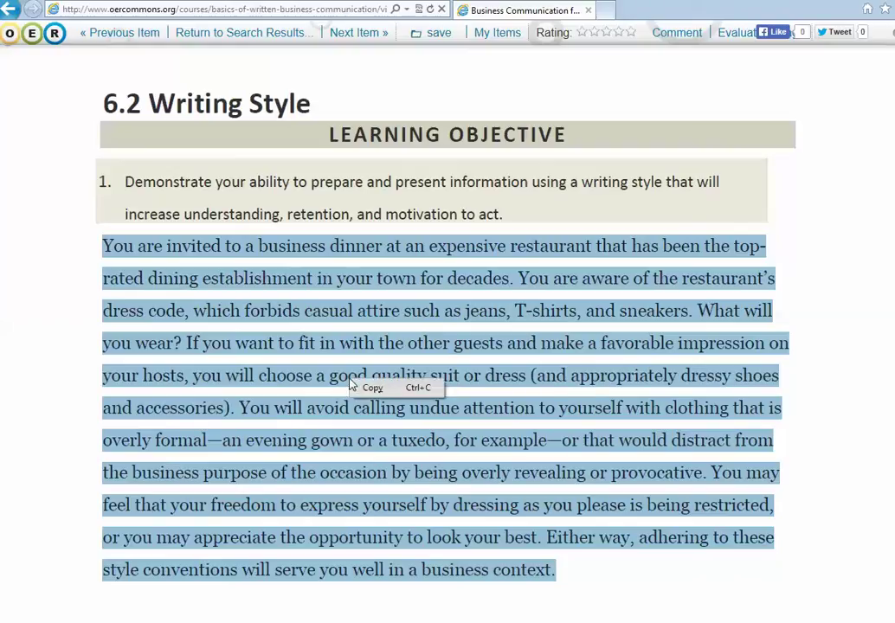
click(375, 389)
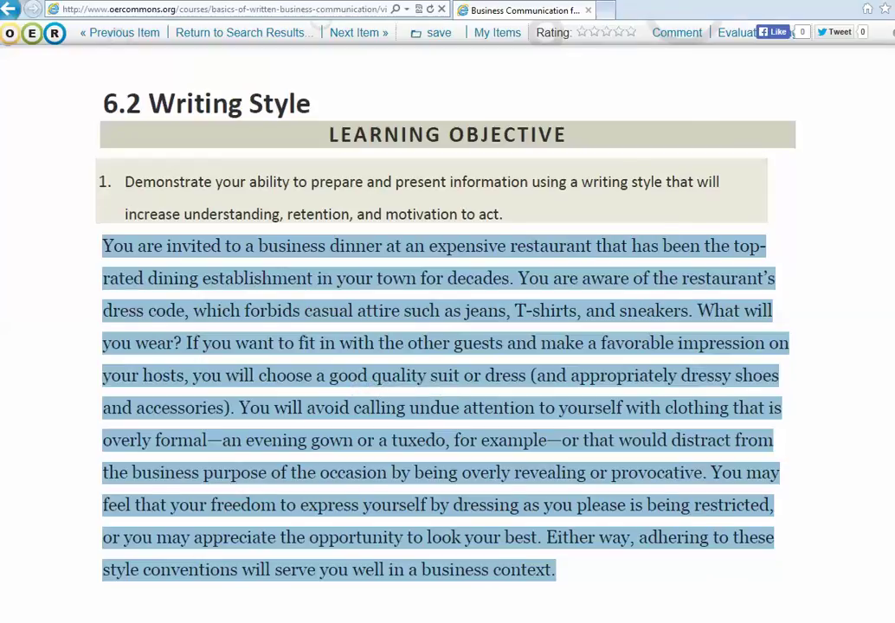
Switch to the Firefox window showing the Compleat Lexical Tutor home page
key(alt+Tab)
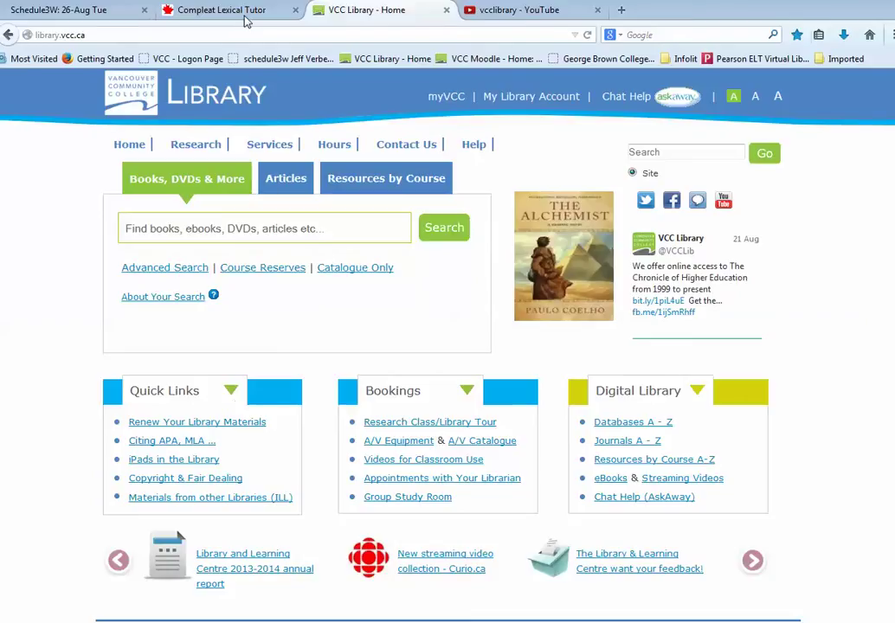
click(214, 13)
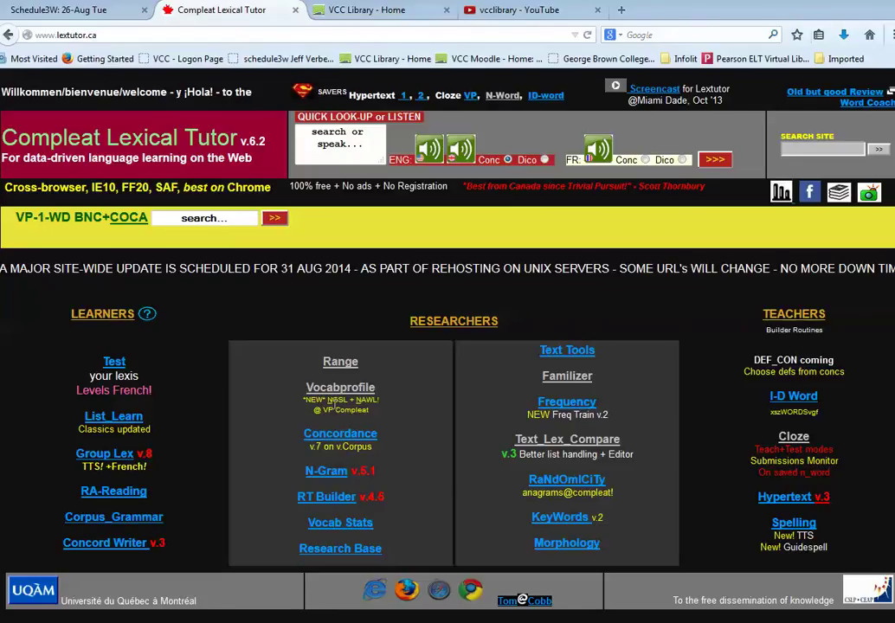
Open the Vocabprofile page listed under Researchers
click(330, 390)
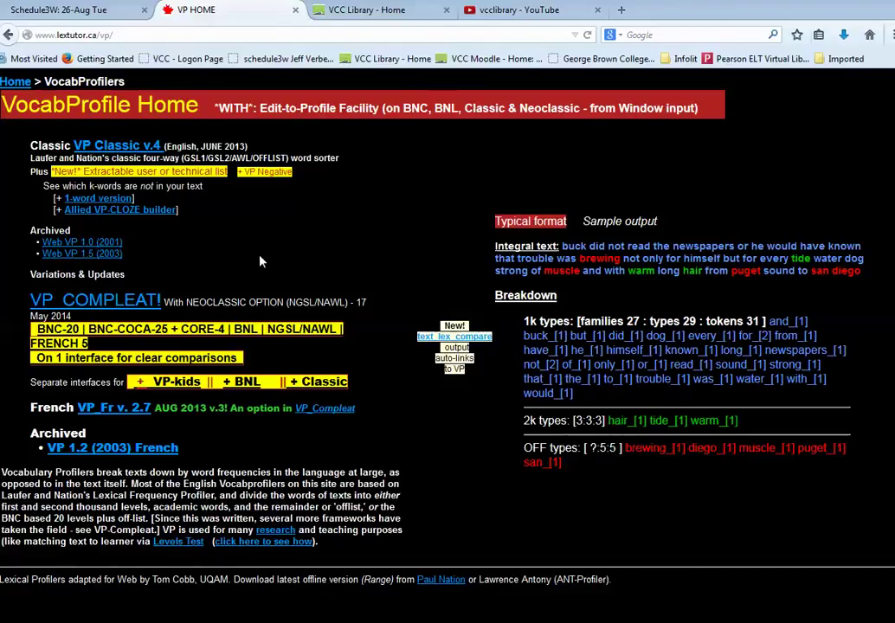
In VP Classic v.4, replace the instruction text with the copied paragraph and submit it
click(129, 149)
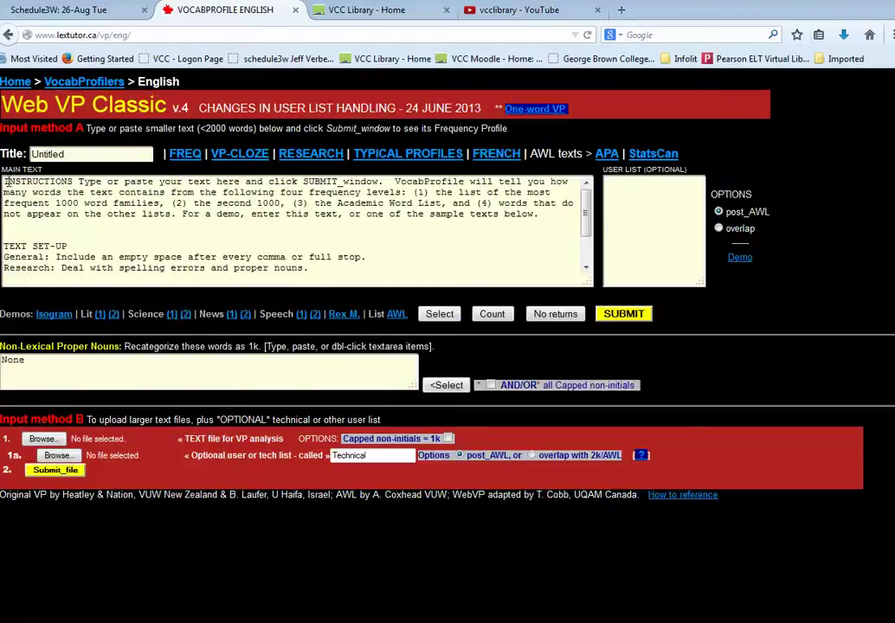
drag(4, 181, 453, 298)
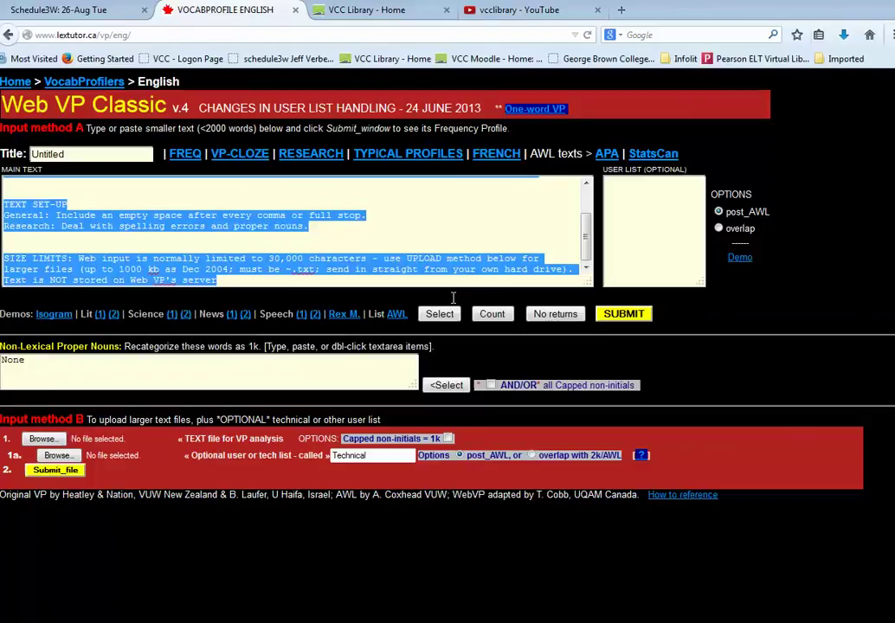
key(Delete)
right_click(24, 185)
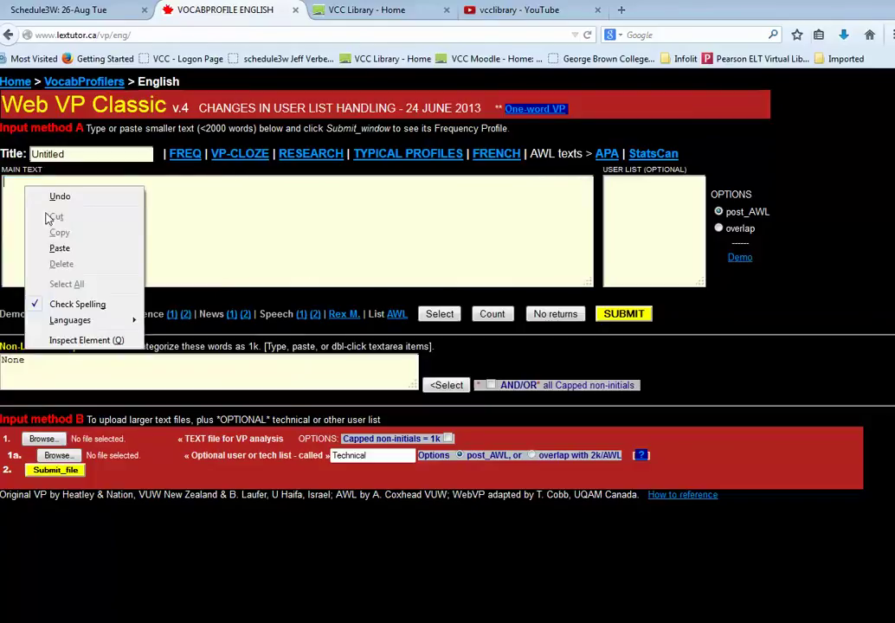
click(60, 249)
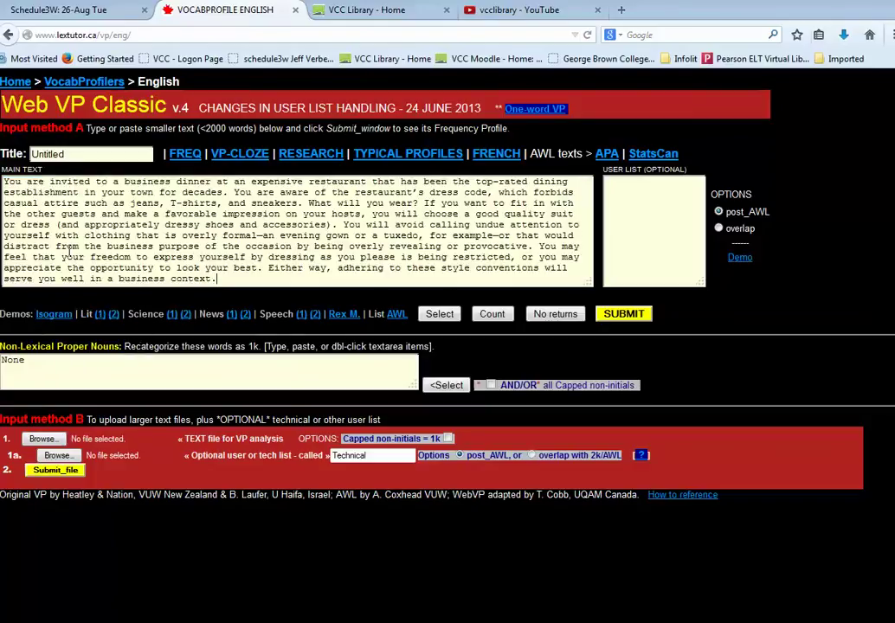
click(624, 313)
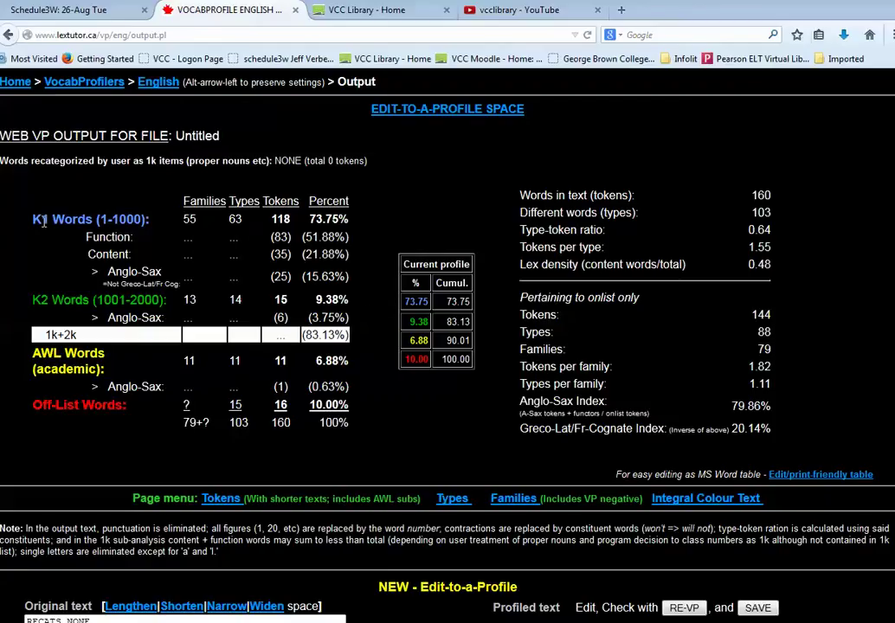
Highlight the K1 Words, K2 Words and AWL Words headings one after another
drag(32, 221, 142, 221)
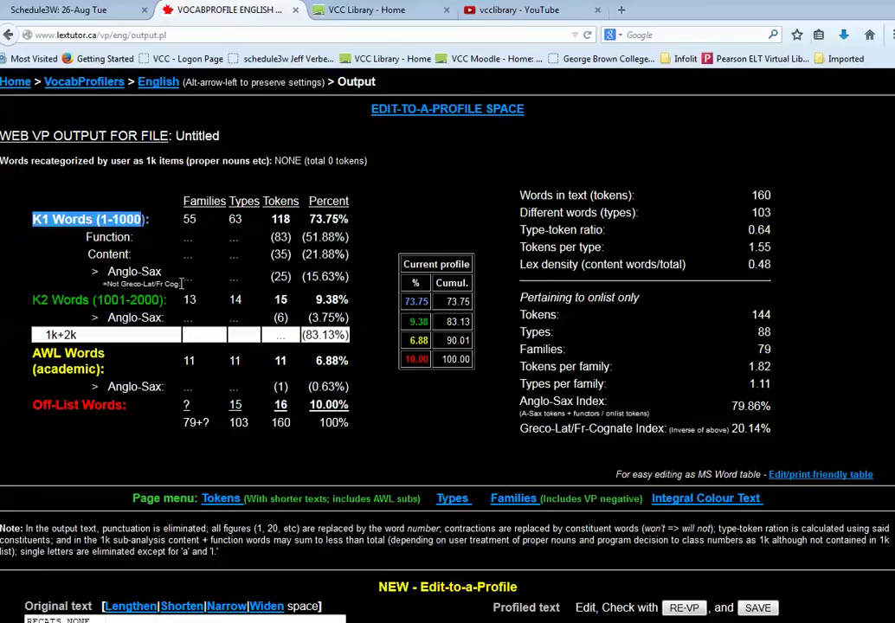
click(59, 299)
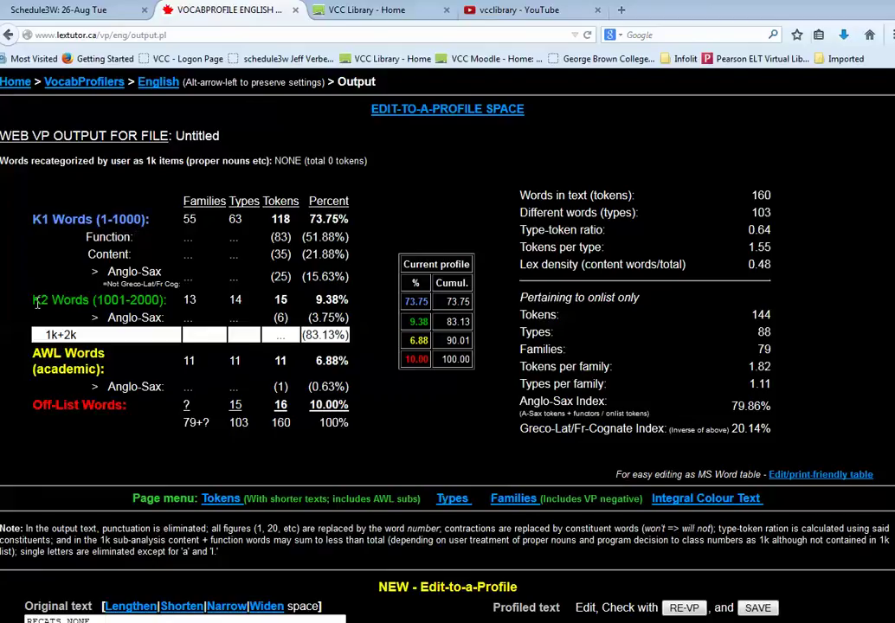
drag(36, 300, 161, 297)
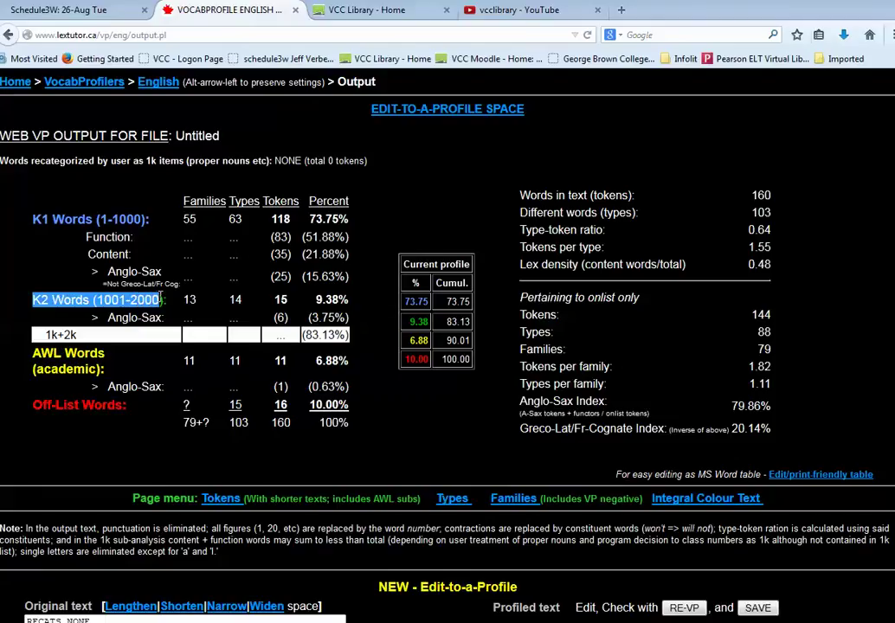
click(103, 359)
drag(33, 355, 97, 369)
click(102, 398)
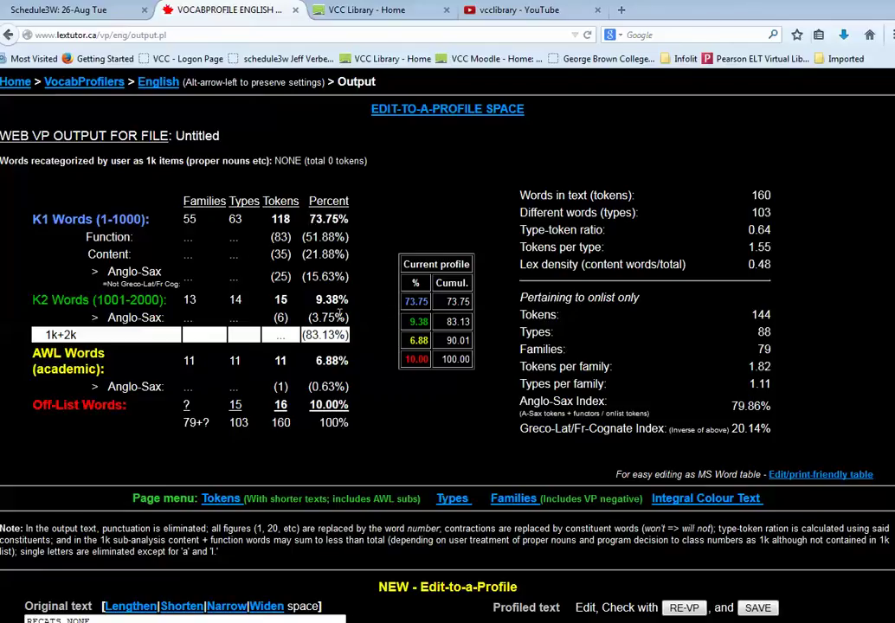
scroll(386, 391, down, 2)
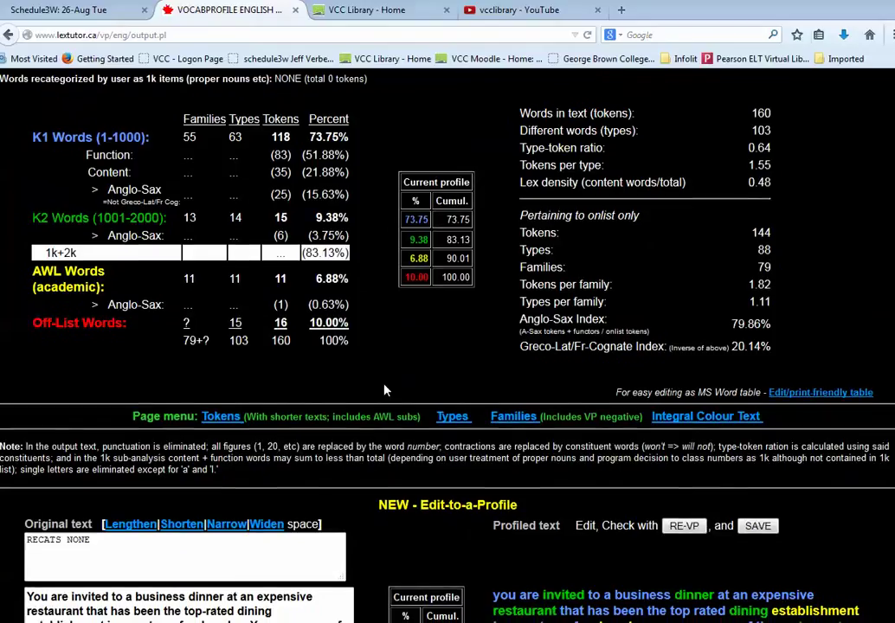
scroll(385, 390, down, 7)
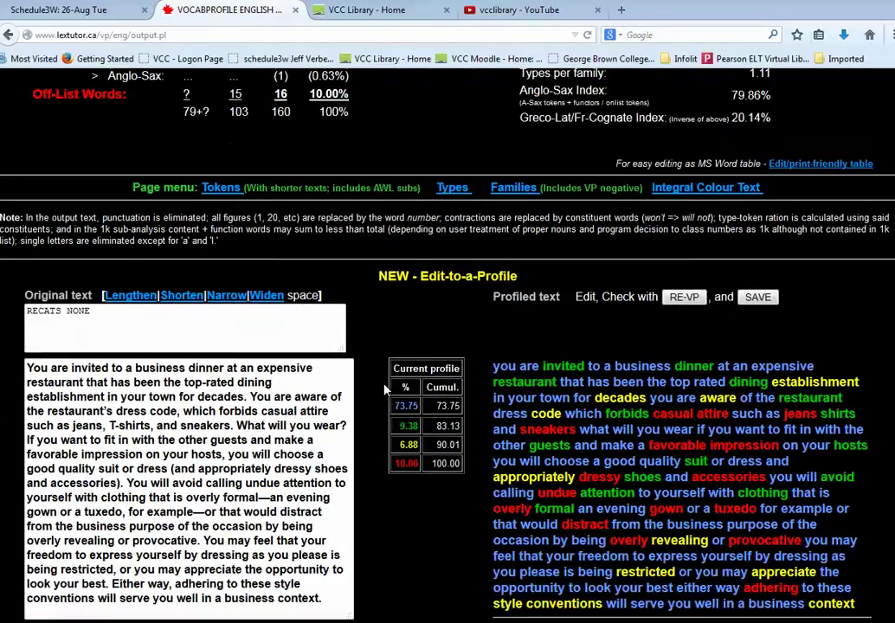
scroll(385, 391, down, 2)
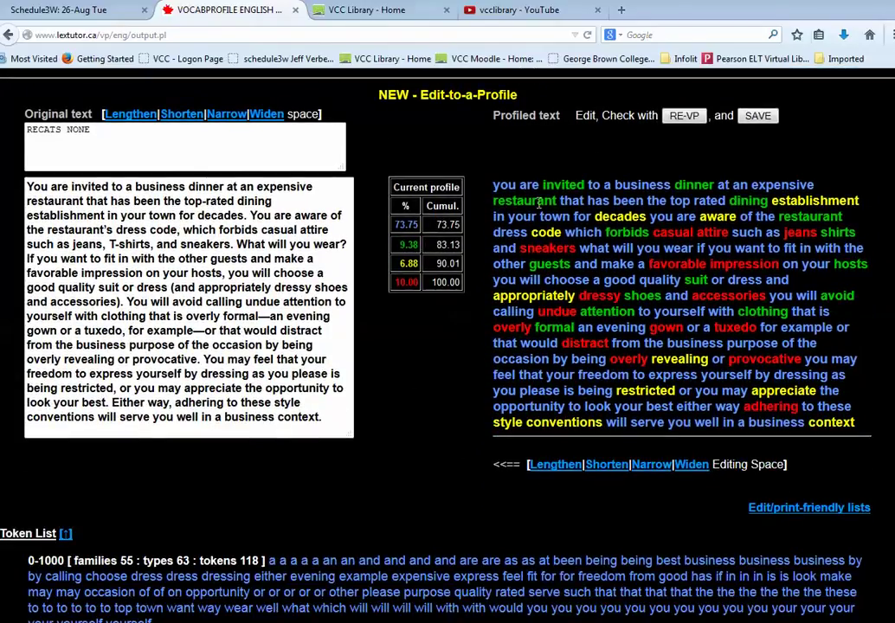
mouse_move(495, 187)
mouse_down()
mouse_move(639, 232)
mouse_move(494, 185)
mouse_up()
In the original text, change 'establishment' to 'spot', 'decades' to 'years' and 'are aware of' to 'know'
drag(772, 202, 859, 200)
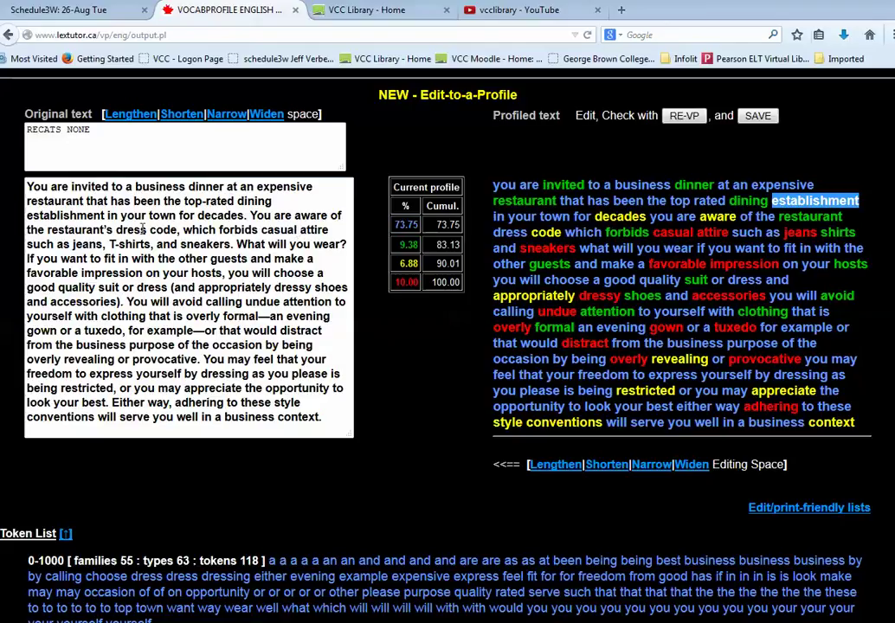
click(123, 230)
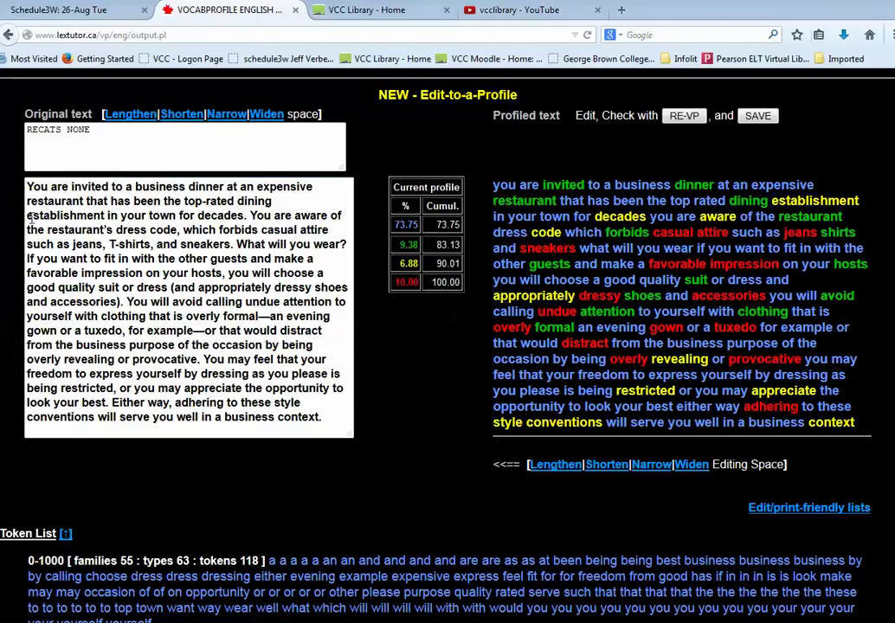
drag(27, 214, 105, 215)
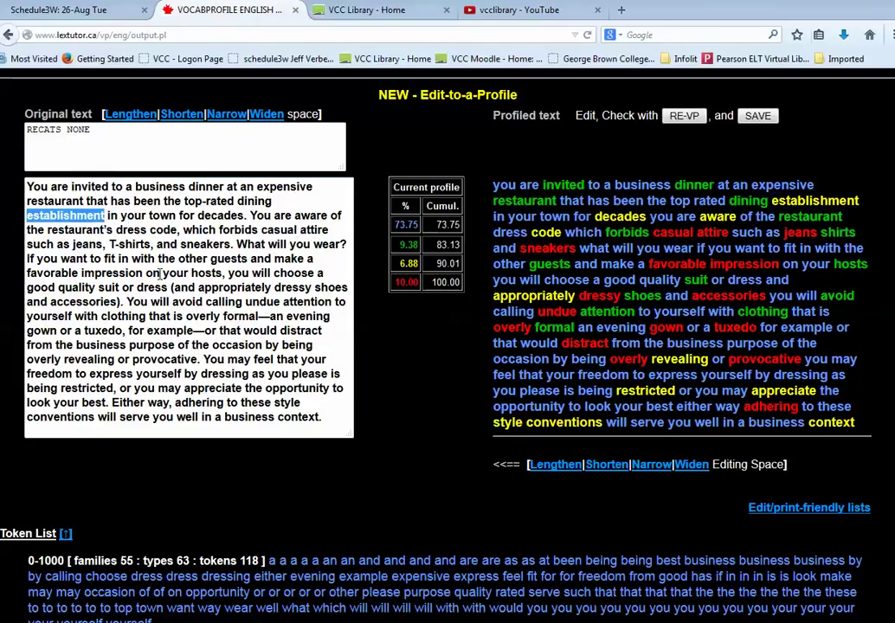
text(spot)
key(BackSpace)
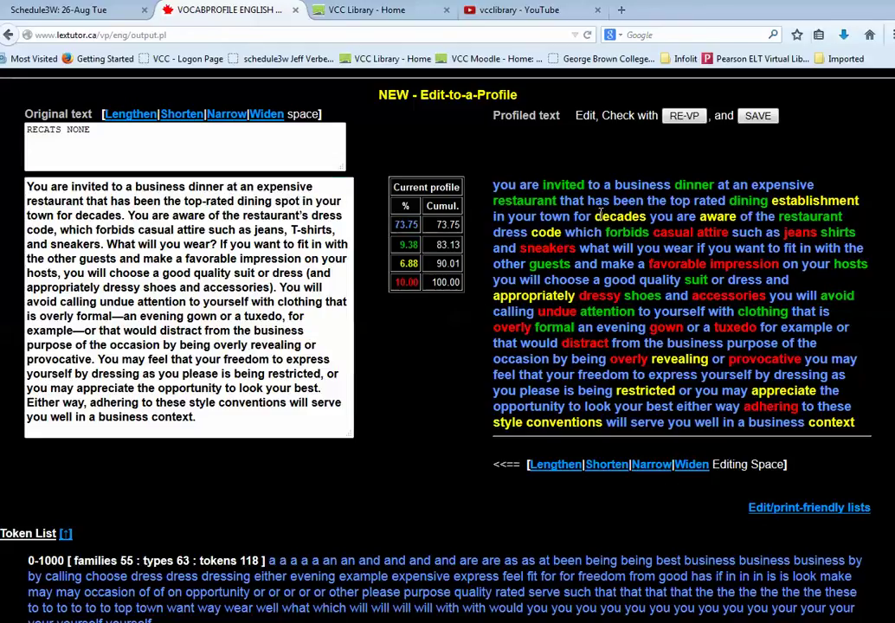
drag(596, 217, 645, 217)
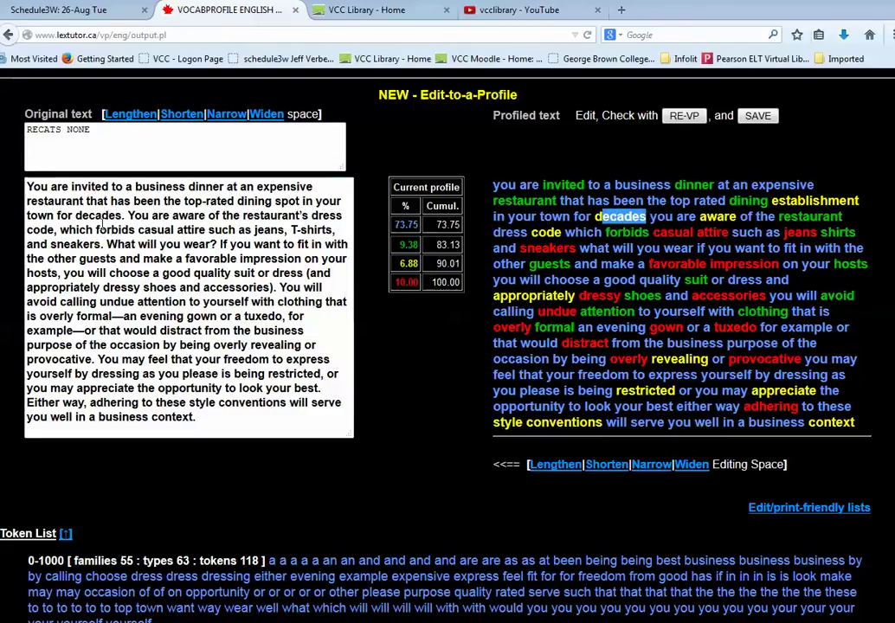
drag(77, 216, 116, 217)
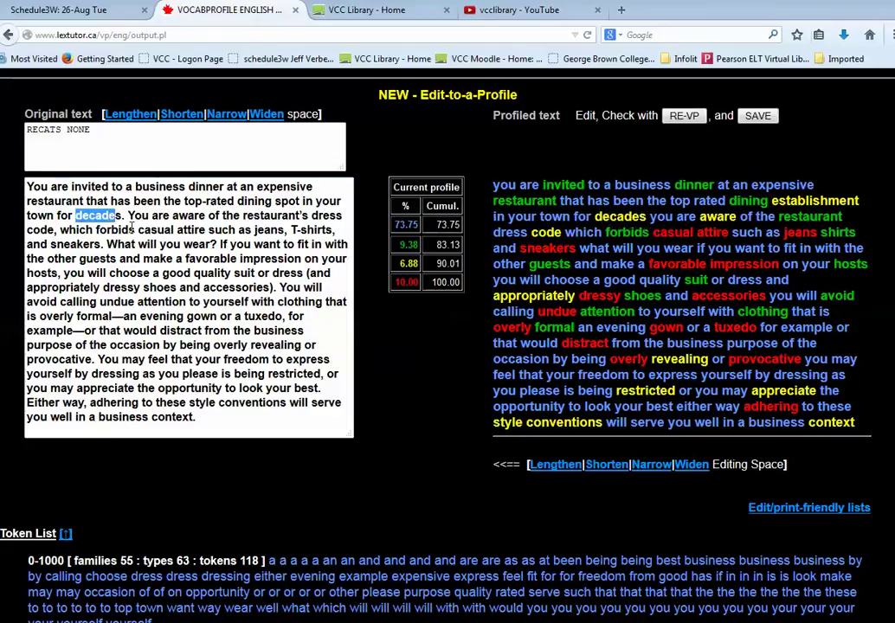
text(year)
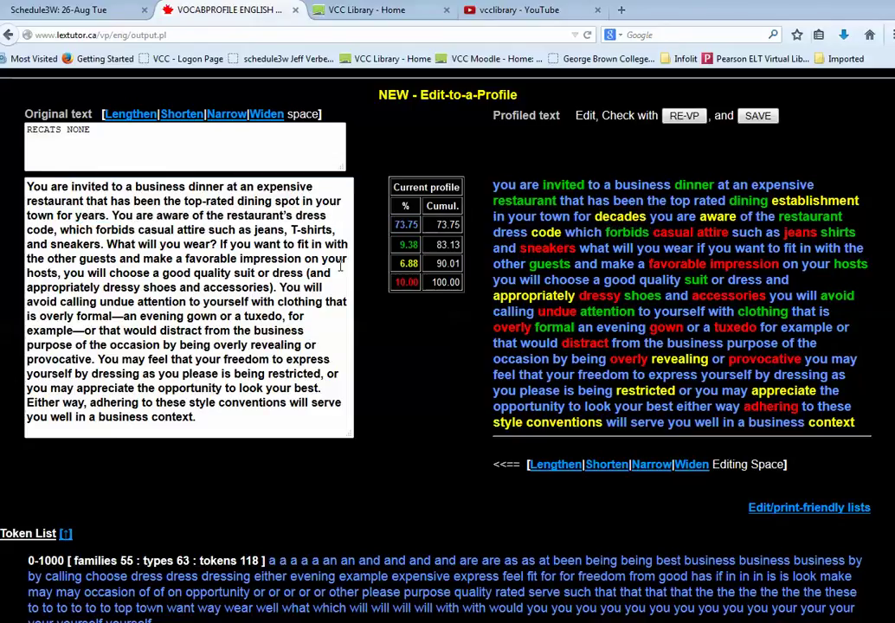
double_click(716, 216)
drag(136, 216, 205, 219)
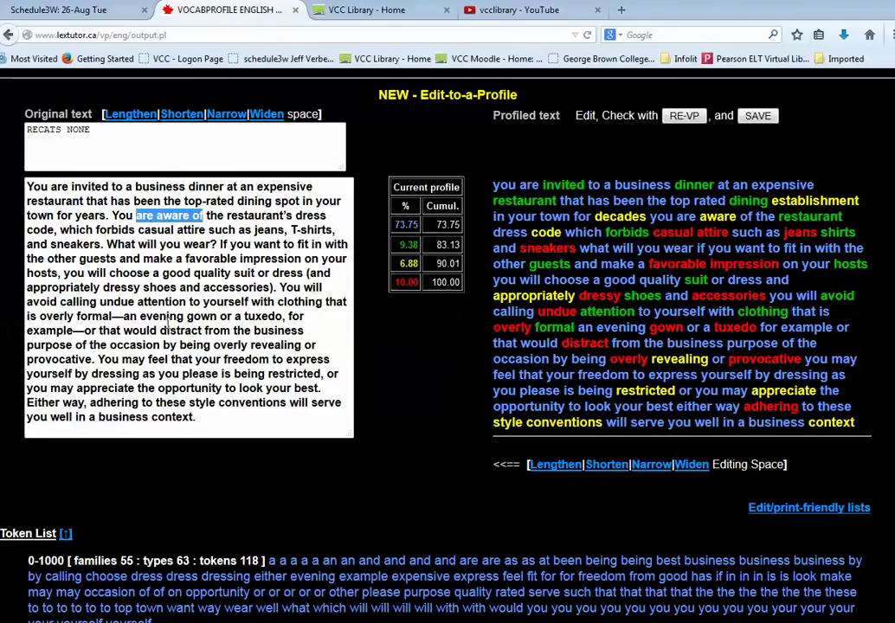
text(know)
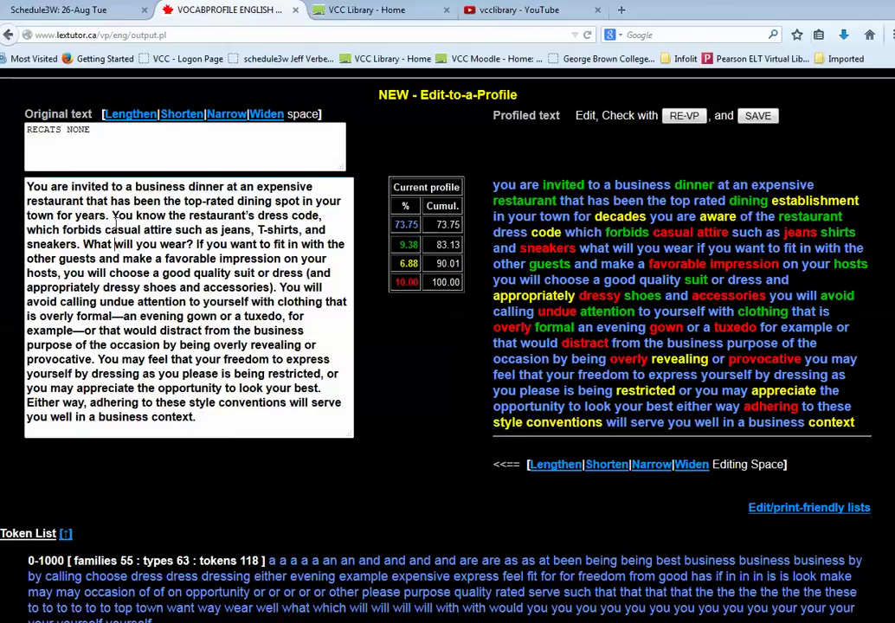
Copy the whole simplified paragraph and switch to the Word document
drag(196, 418, 34, 187)
click(35, 187)
drag(197, 418, 27, 187)
right_click(69, 178)
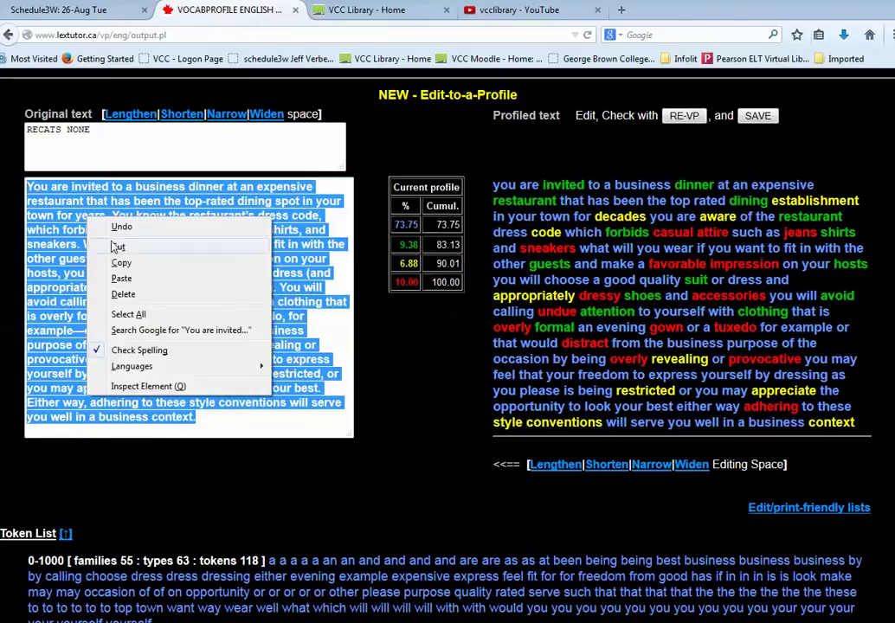
click(97, 220)
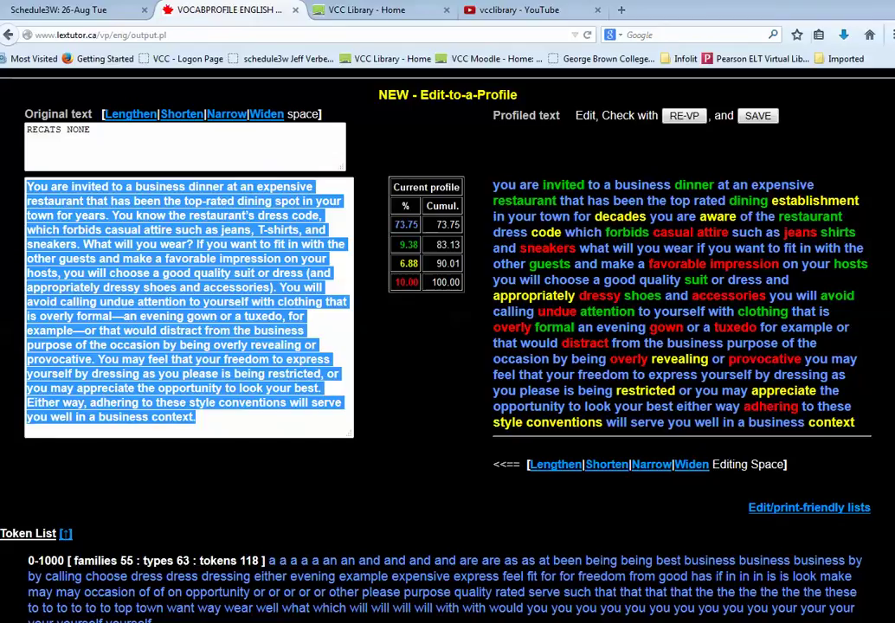
key(alt+Tab)
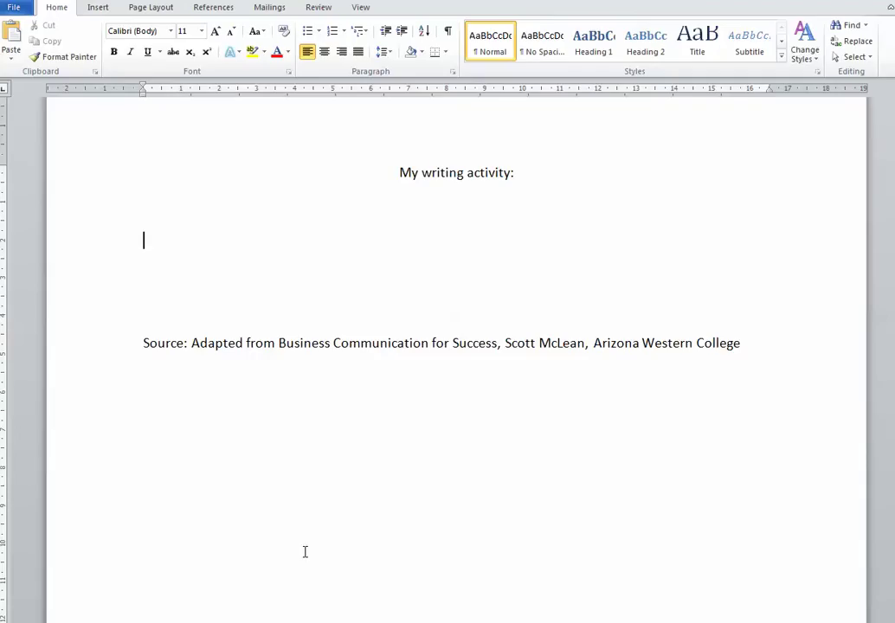
Paste the paragraph as plain text under 'My writing activity:' and remove the blank lines above the Source line
right_click(183, 232)
click(214, 293)
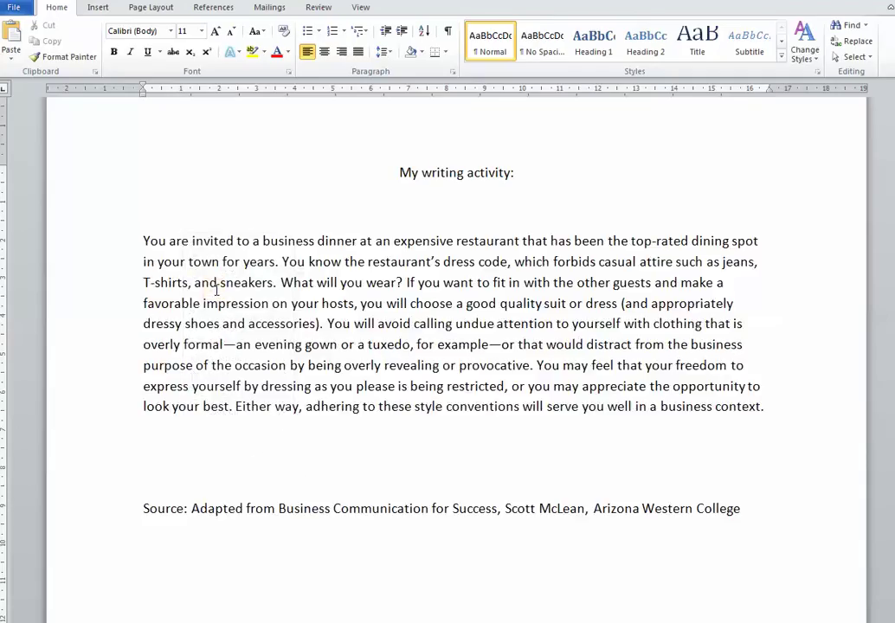
click(176, 451)
key(Delete)
key(Delete)
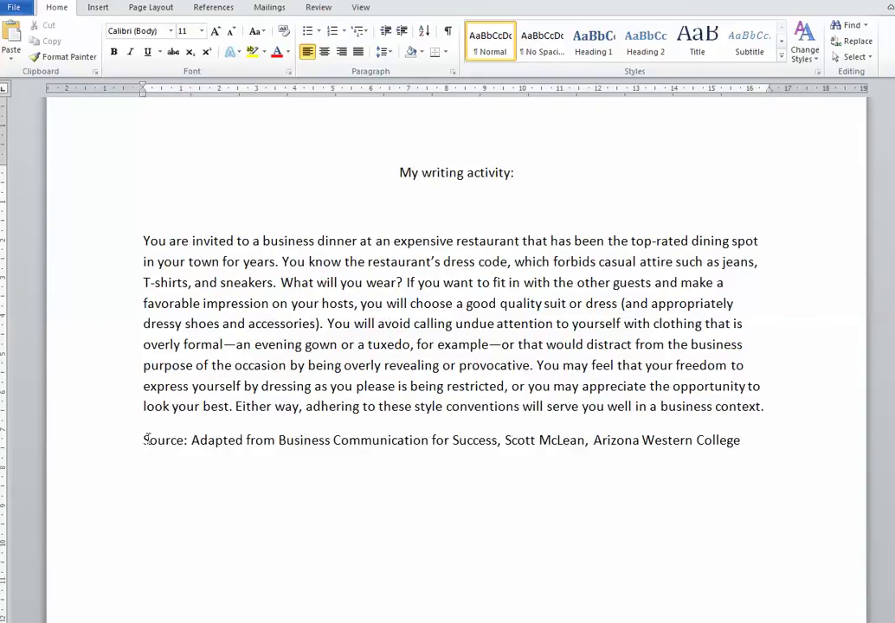
drag(145, 440, 710, 443)
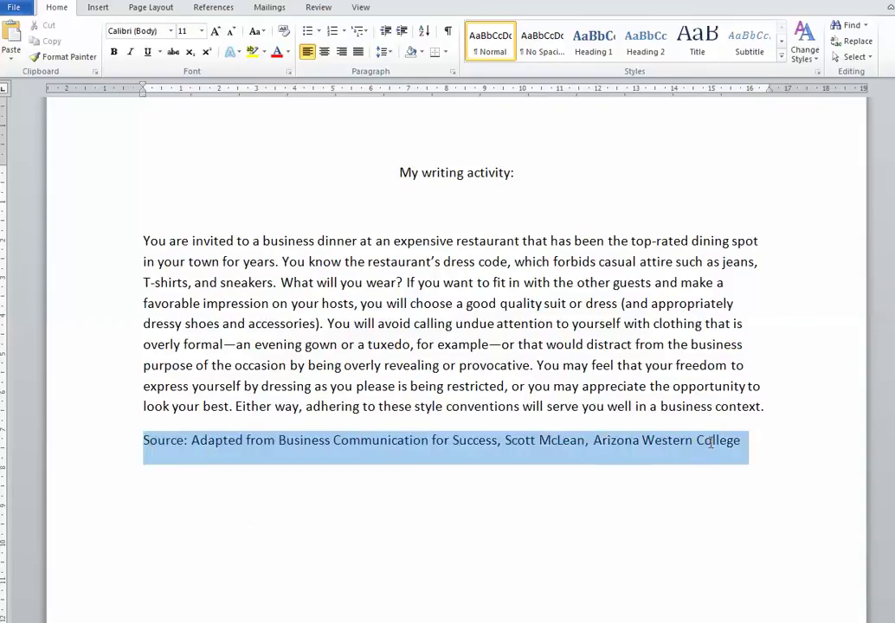
click(505, 481)
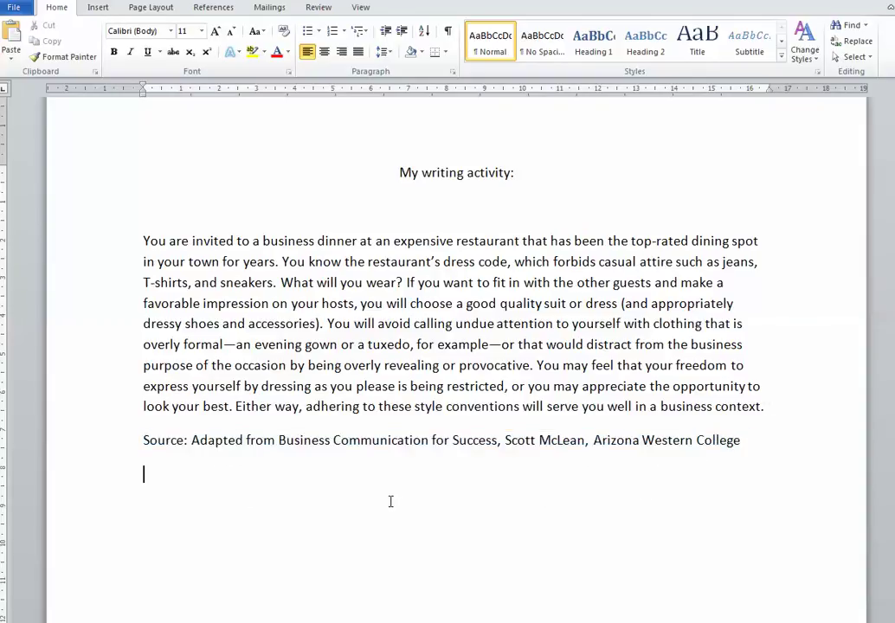